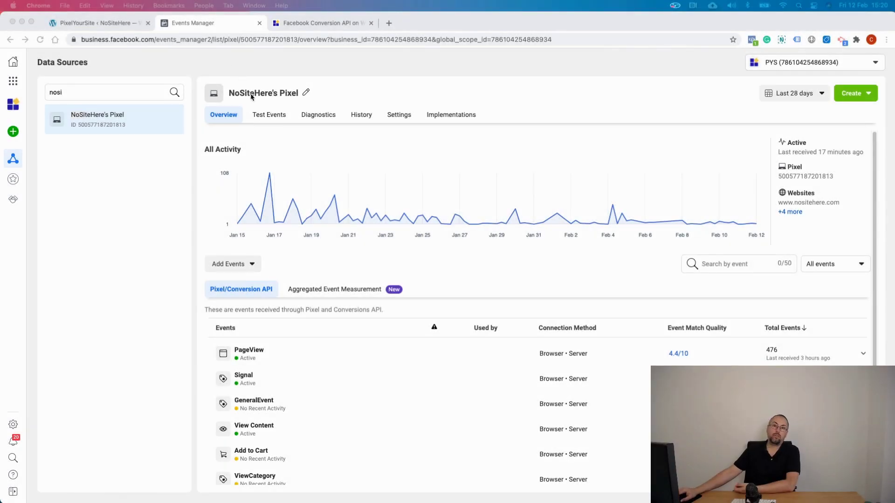
Open the Test Events view of NoSiteHere's Pixel and copy the server test event code TEST740
{"action": "left_click", "coordinate": [269, 117]}
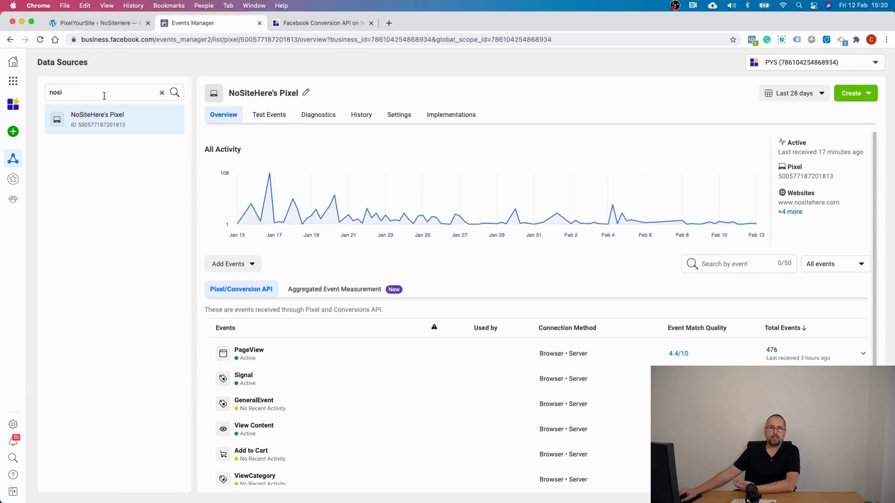
{"action": "left_click", "coordinate": [275, 117]}
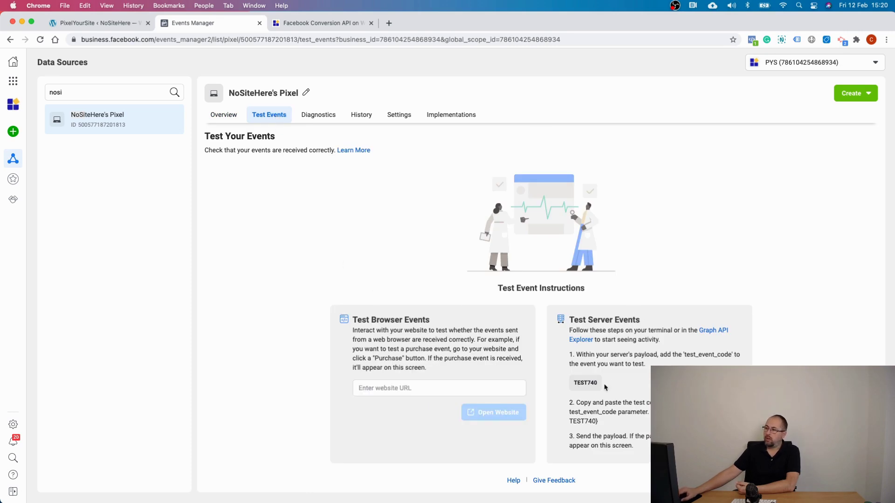
{"action": "left_click", "coordinate": [580, 384]}
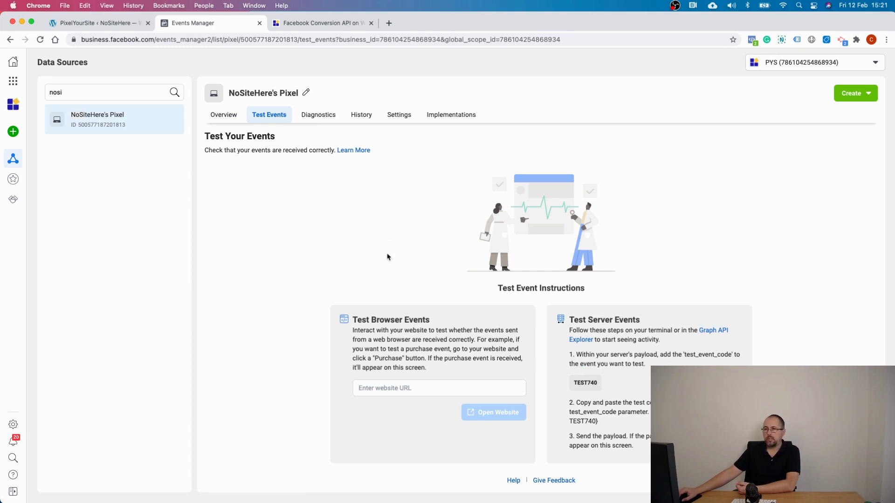
Switch to the PixelYourSite settings, paste TEST740 as the Facebook test_event_code and save the settings
{"action": "left_click", "coordinate": [99, 25]}
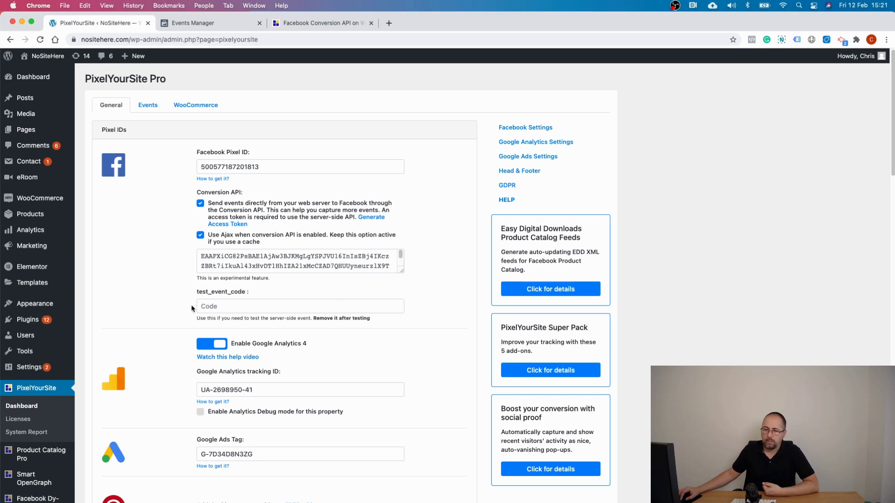
{"action": "right_click", "coordinate": [232, 307]}
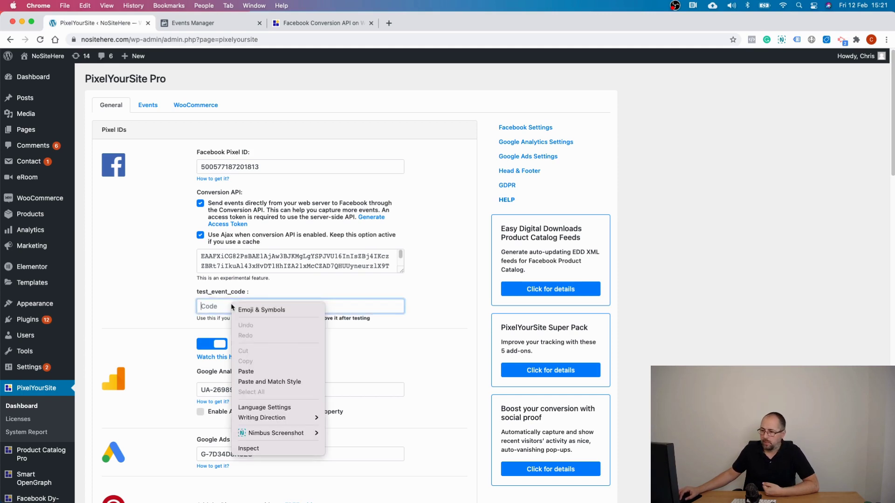
{"action": "left_click", "coordinate": [256, 371]}
{"action": "left_click", "coordinate": [432, 301]}
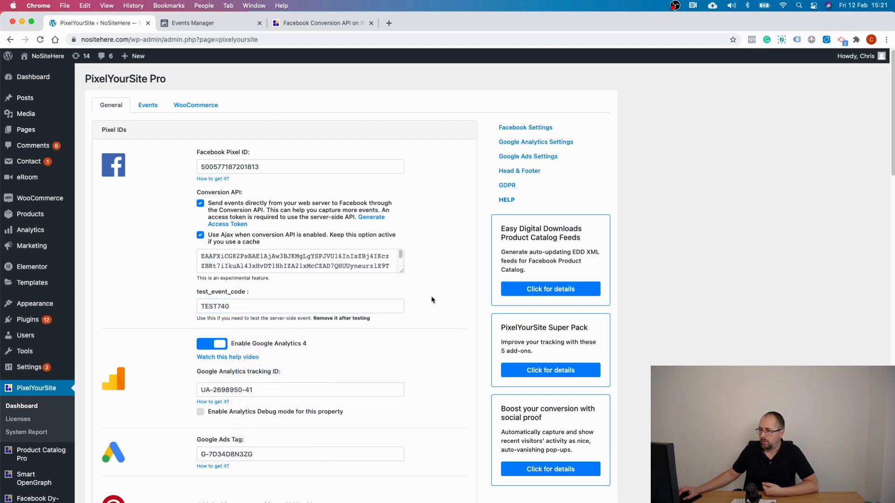
{"action": "scroll", "coordinate": [429, 296], "scroll_direction": "down", "scroll_amount": 20}
{"action": "left_click", "coordinate": [267, 464]}
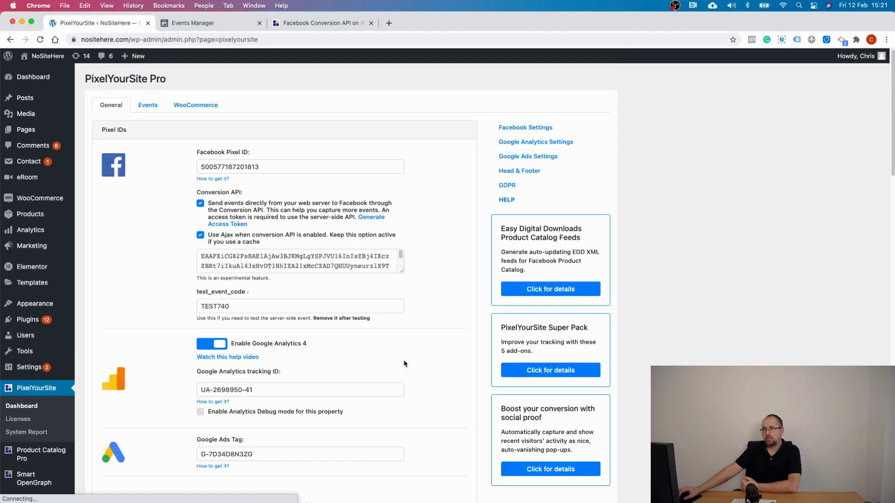
Open the NoSiteHere website's front page in a new browser tab and switch to it
{"action": "right_click", "coordinate": [37, 55]}
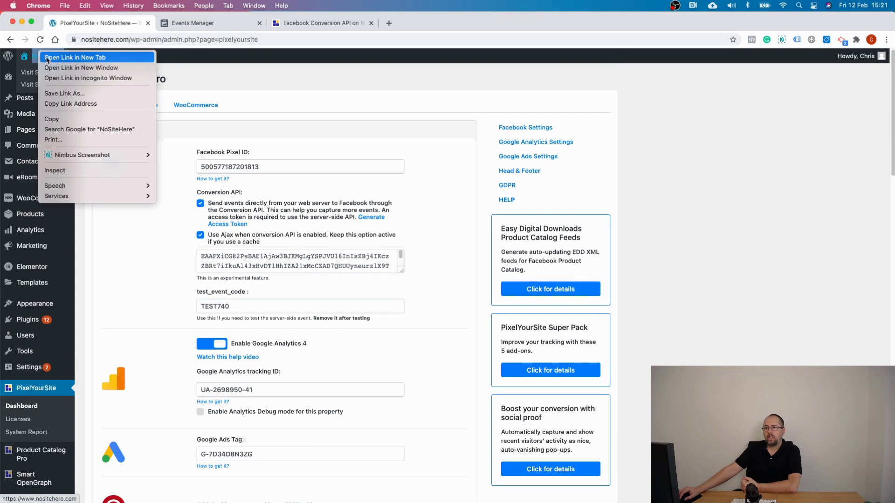
{"action": "left_click", "coordinate": [49, 57]}
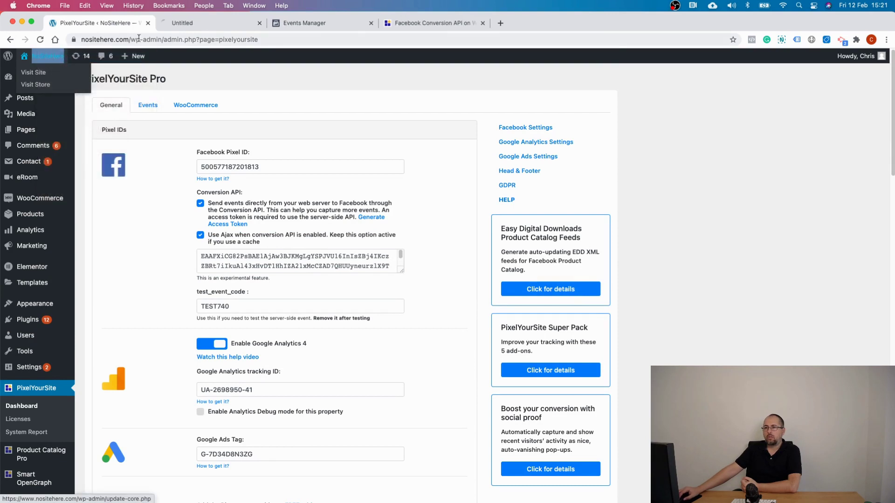
{"action": "left_click", "coordinate": [196, 25]}
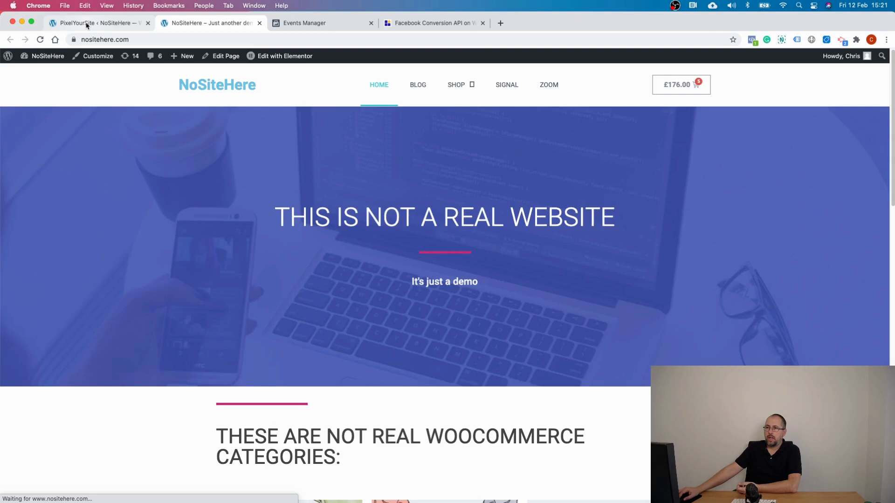
Check in PixelYourSite's Global Settings which user roles are ignored from tracking, leaving the selection as it is
{"action": "left_click", "coordinate": [86, 24]}
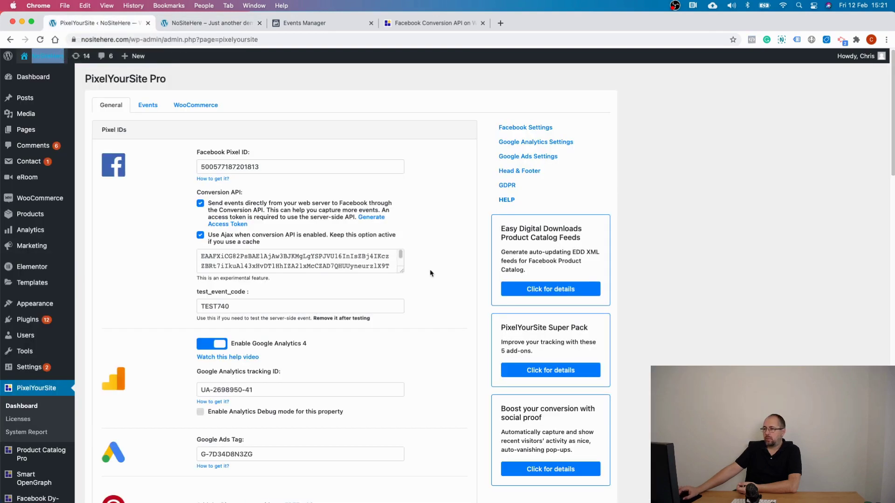
{"action": "scroll", "coordinate": [431, 273], "scroll_direction": "down", "scroll_amount": 15}
{"action": "scroll", "coordinate": [431, 272], "scroll_direction": "down", "scroll_amount": 8}
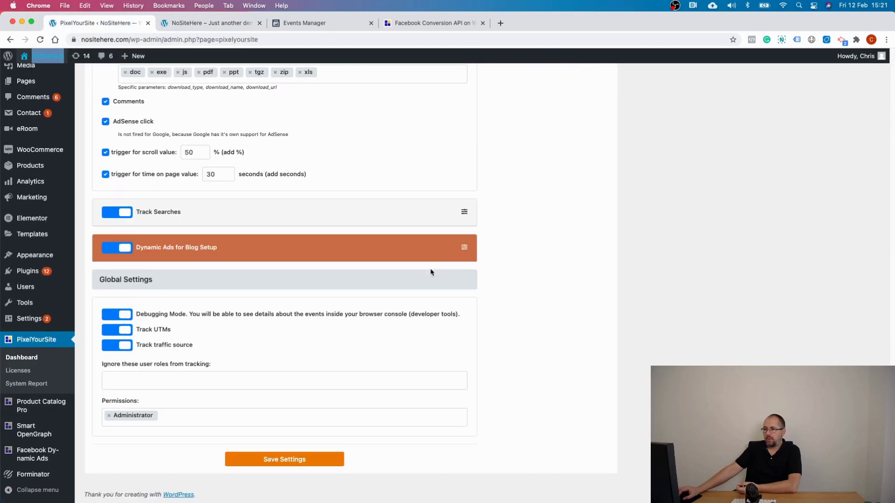
{"action": "left_click", "coordinate": [237, 379]}
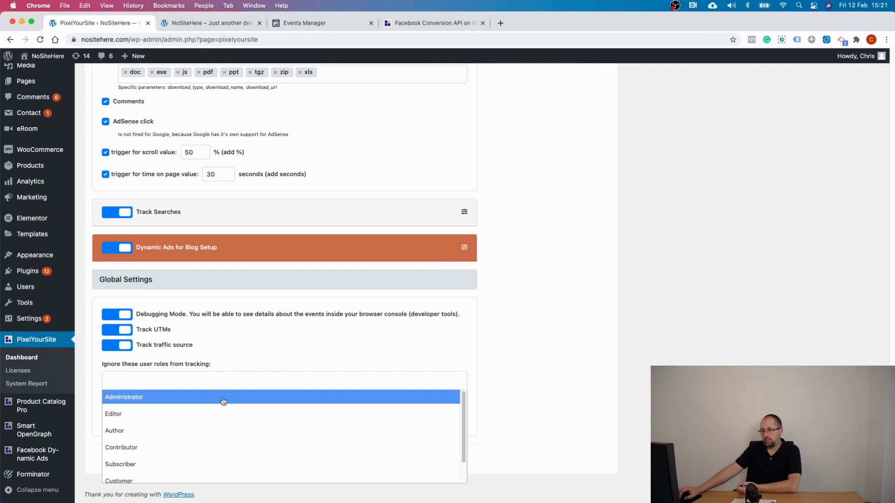
{"action": "left_click", "coordinate": [334, 353]}
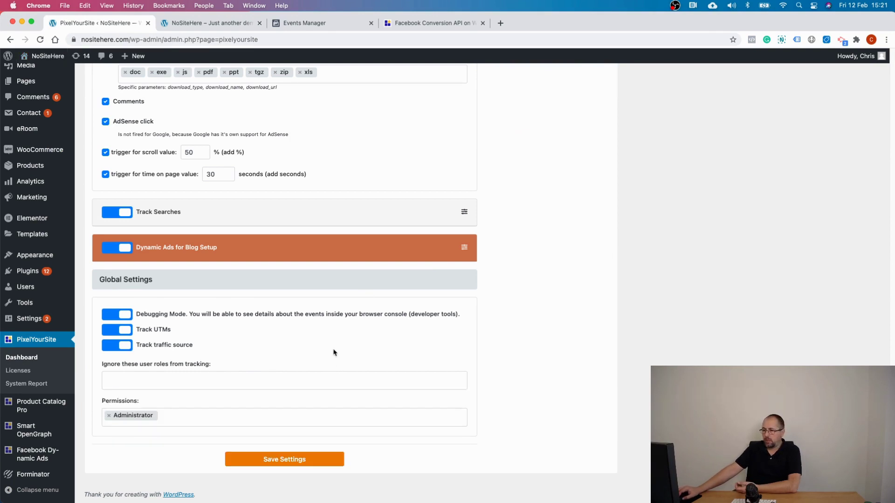
{"action": "scroll", "coordinate": [284, 355], "scroll_direction": "up", "scroll_amount": 20}
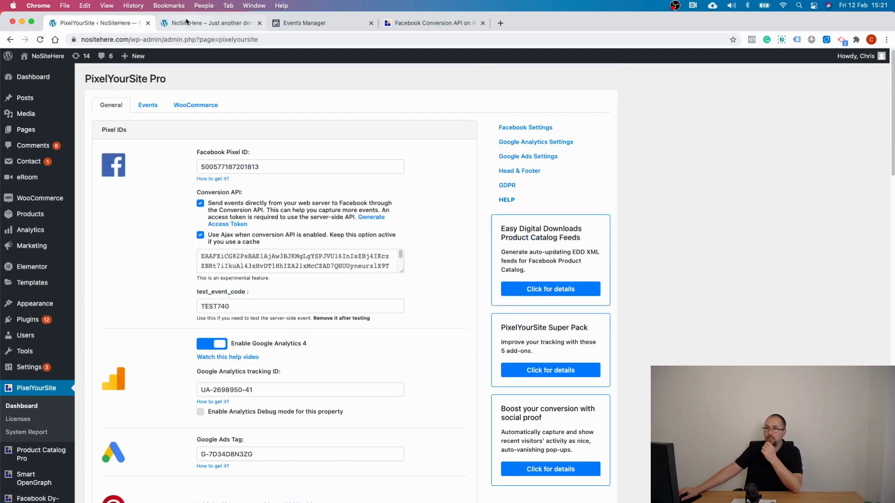
Check the home page's events with Facebook Pixel Helper, and view the received test events in Events Manager
{"action": "left_click", "coordinate": [201, 22]}
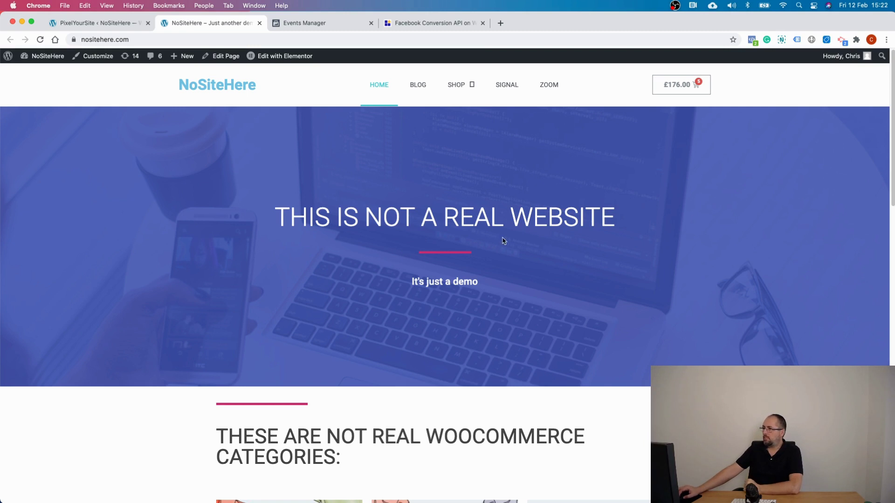
{"action": "left_click", "coordinate": [752, 41]}
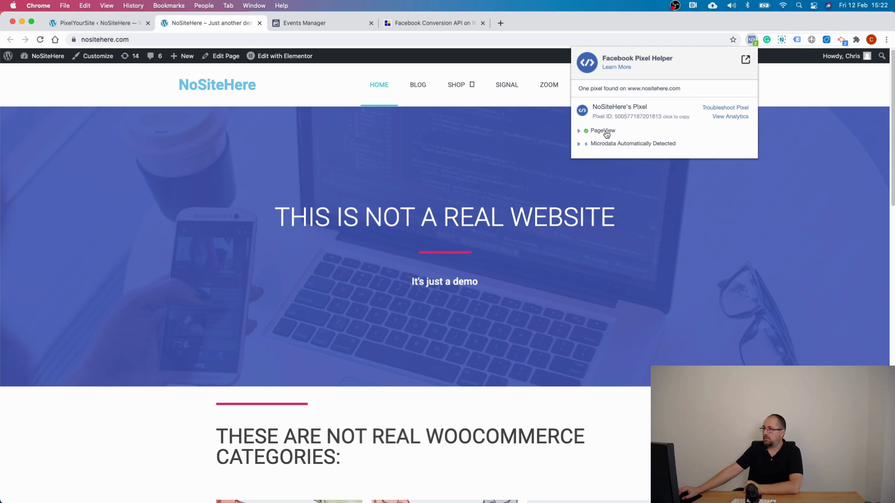
{"action": "left_click", "coordinate": [316, 22]}
{"action": "left_click", "coordinate": [317, 24]}
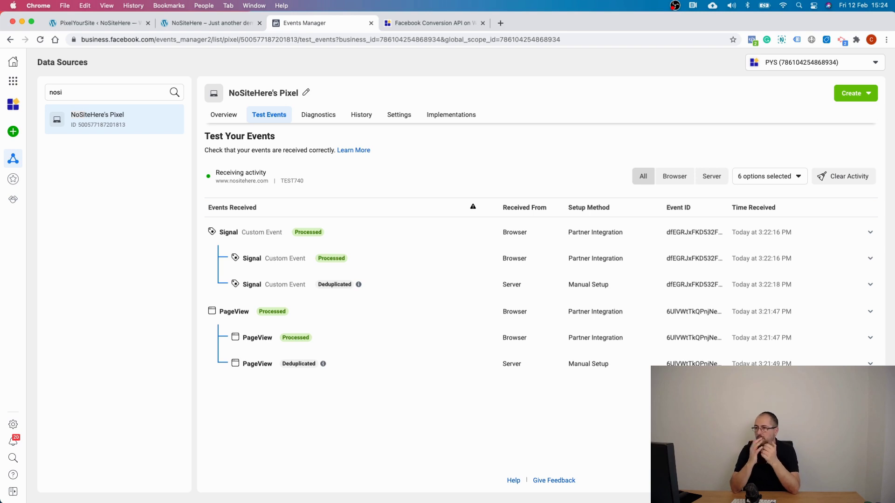
Review the Conversion API Ajax option in the PixelYourSite settings, and return to the received test events in Events Manager
{"action": "left_click", "coordinate": [68, 19]}
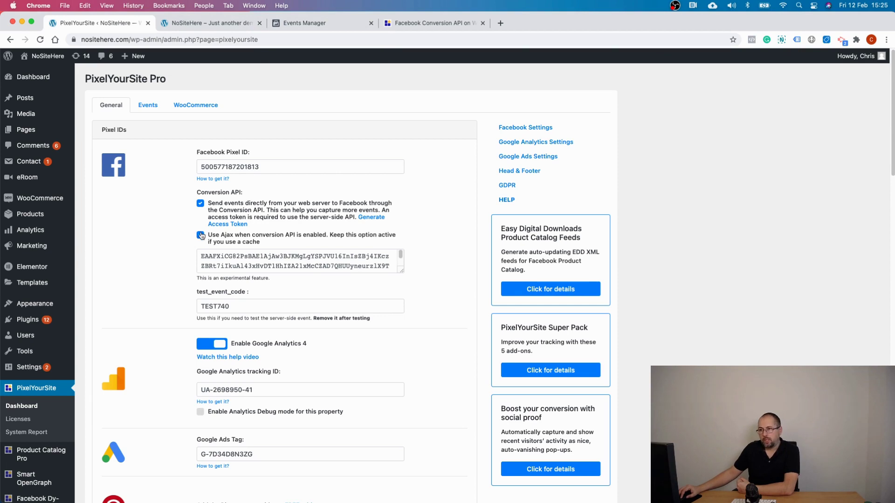
{"action": "left_click", "coordinate": [224, 23]}
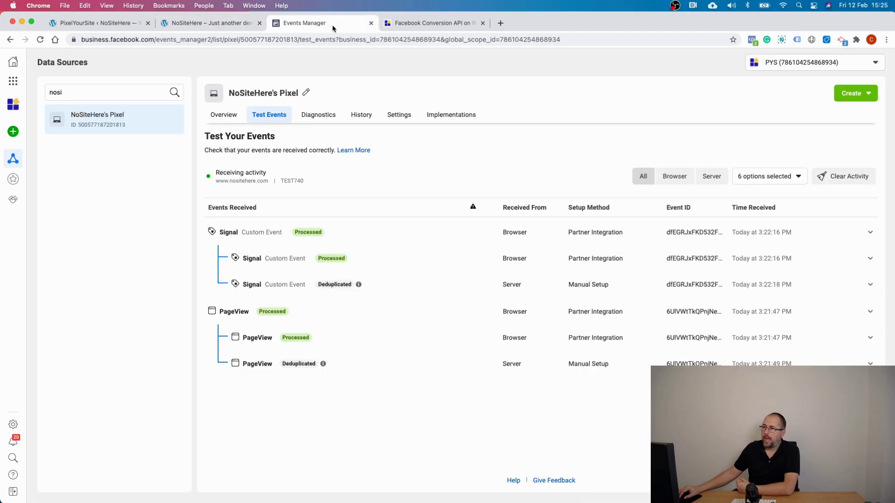
{"action": "left_click", "coordinate": [305, 22]}
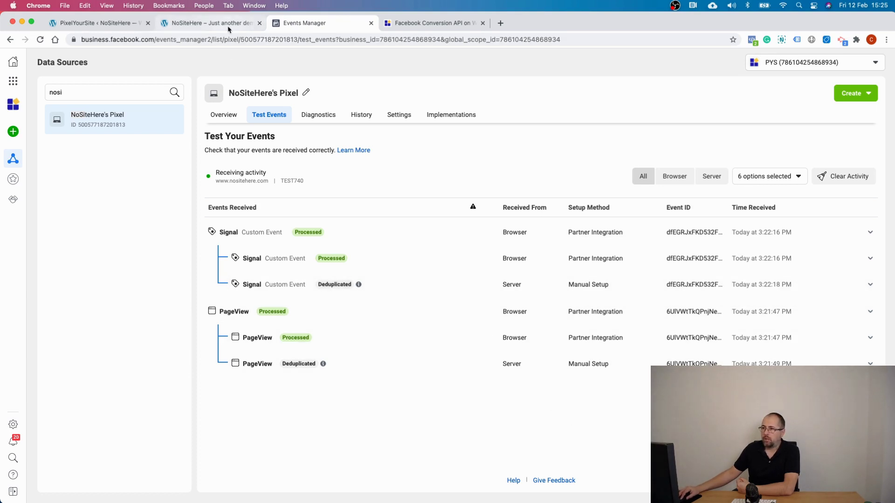
Expand the home page's PageView event in Facebook Pixel Helper and highlight its Event ID
{"action": "left_click", "coordinate": [210, 23]}
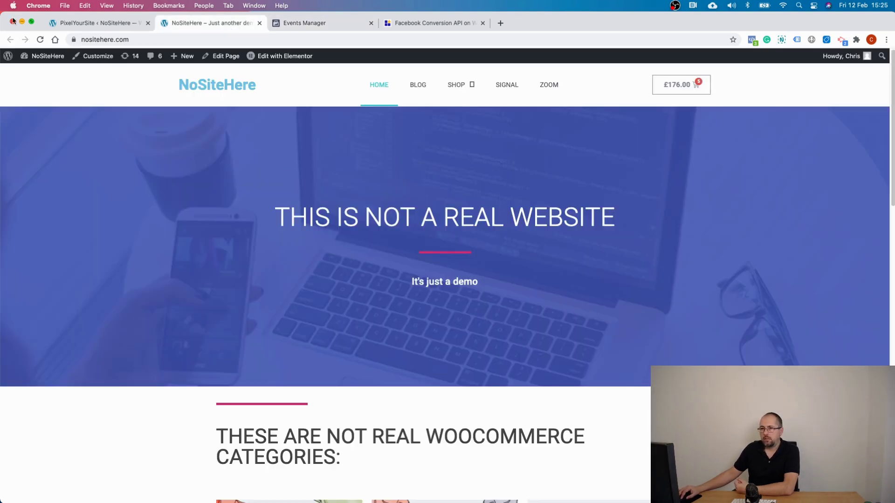
{"action": "left_click", "coordinate": [752, 41]}
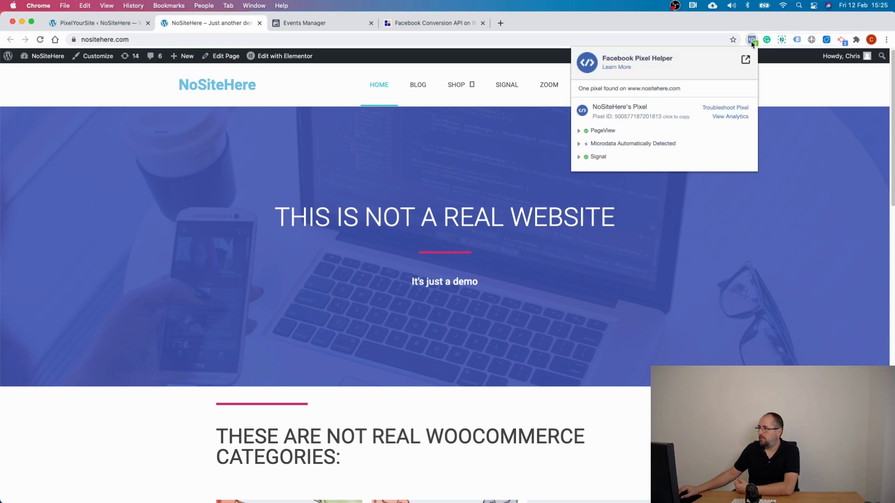
{"action": "left_click", "coordinate": [593, 132]}
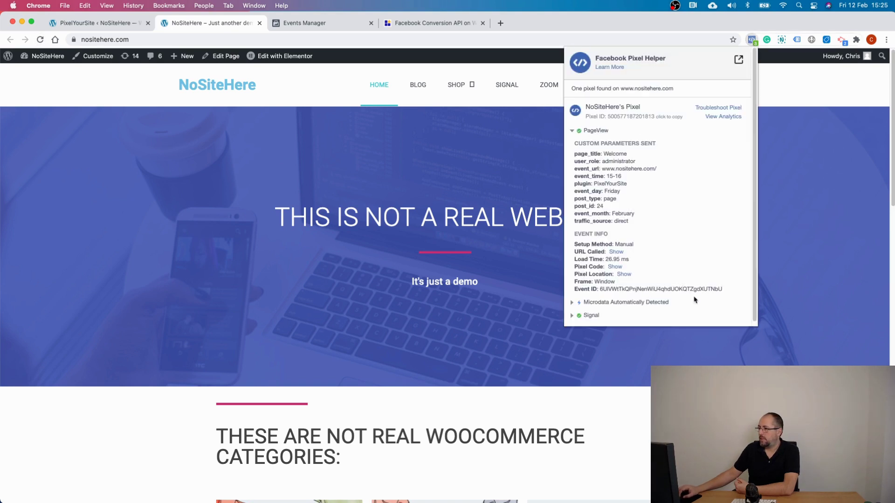
{"action": "left_click_drag", "start_coordinate": [724, 289], "coordinate": [596, 288]}
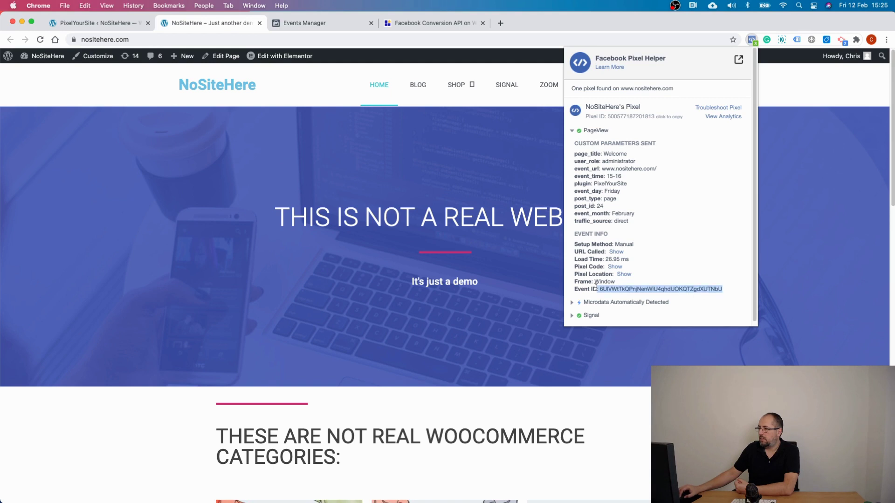
Reload the home page, inspect the new PageView Event ID in Pixel Helper and return to the PixelYourSite settings
{"action": "left_click", "coordinate": [40, 40]}
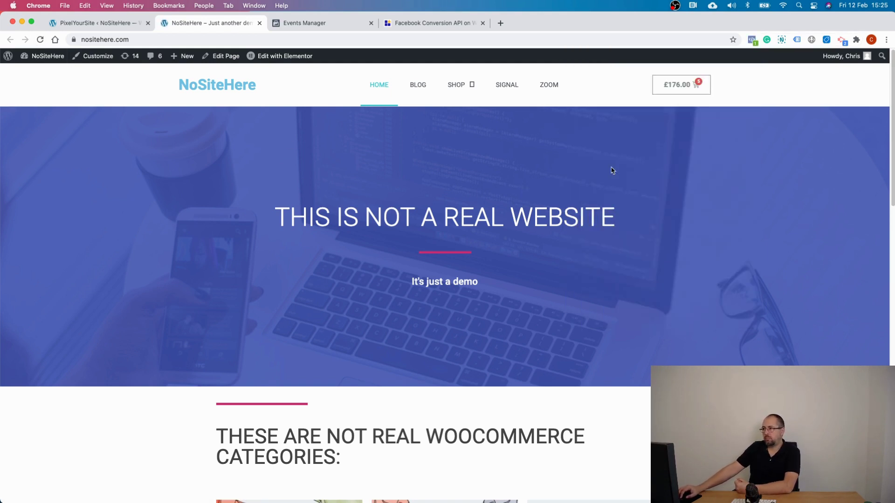
{"action": "left_click", "coordinate": [752, 39]}
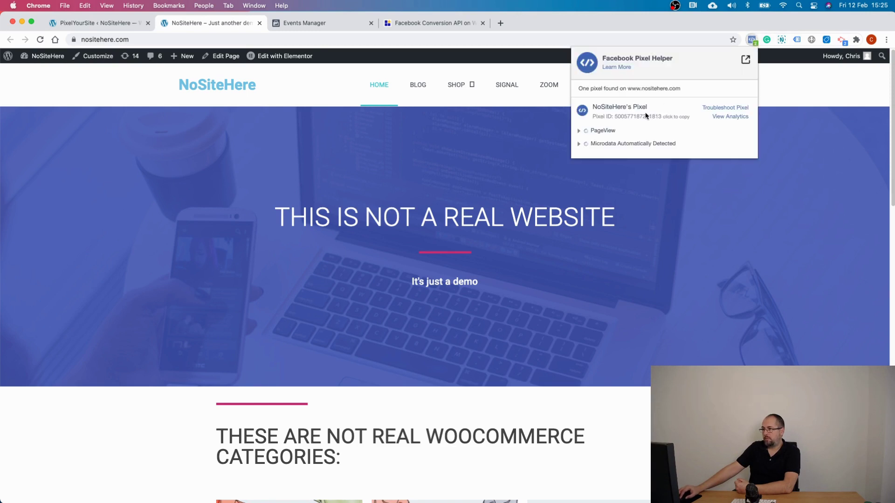
{"action": "left_click", "coordinate": [603, 131]}
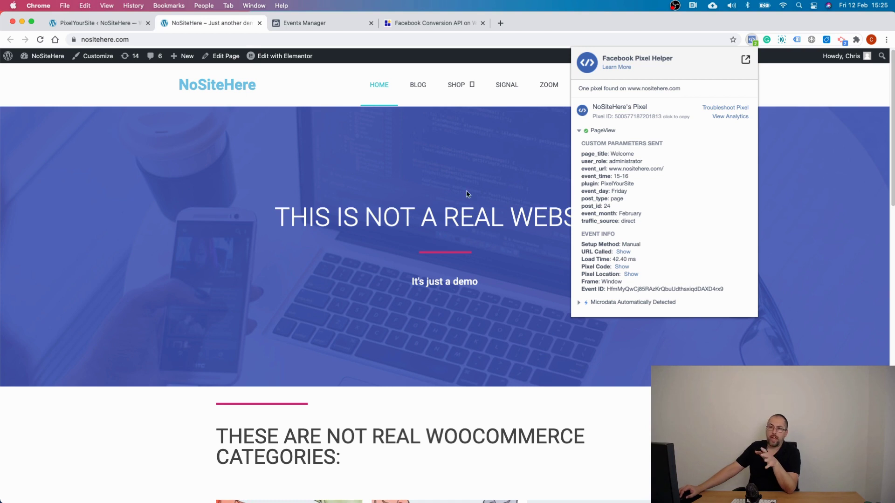
{"action": "left_click", "coordinate": [99, 24]}
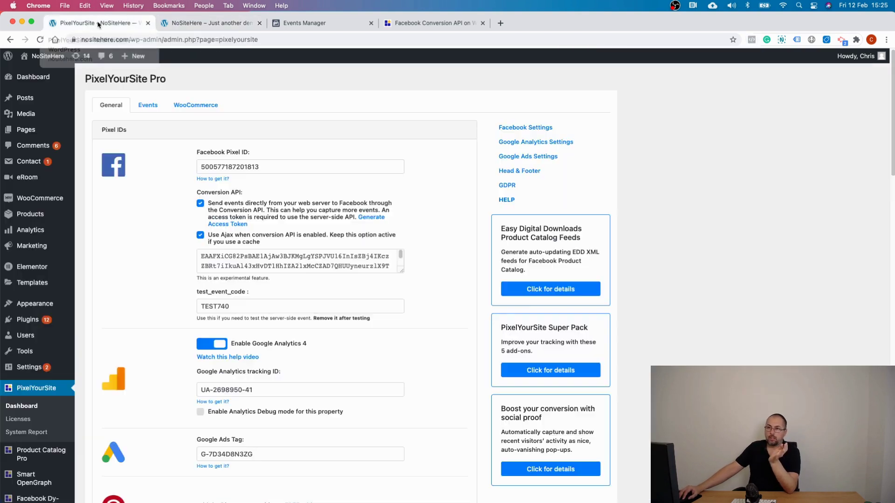
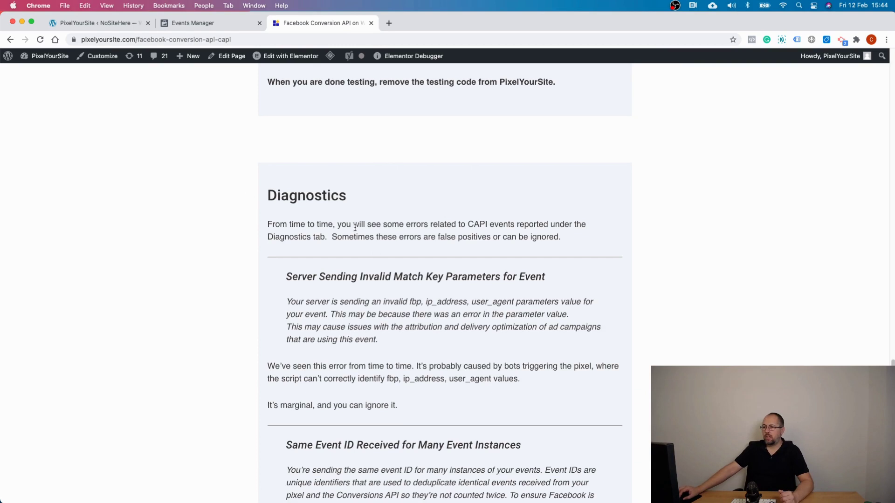
Read the Diagnostics section of the Facebook Conversion API help page, through to New Domains Sending Data
{"action": "scroll", "coordinate": [353, 215], "scroll_direction": "down", "scroll_amount": 3}
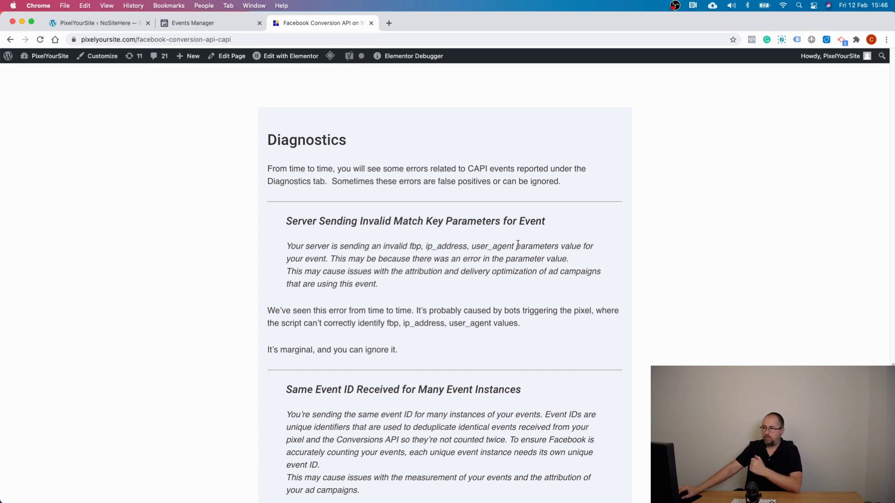
{"action": "scroll", "coordinate": [518, 244], "scroll_direction": "down", "scroll_amount": 5}
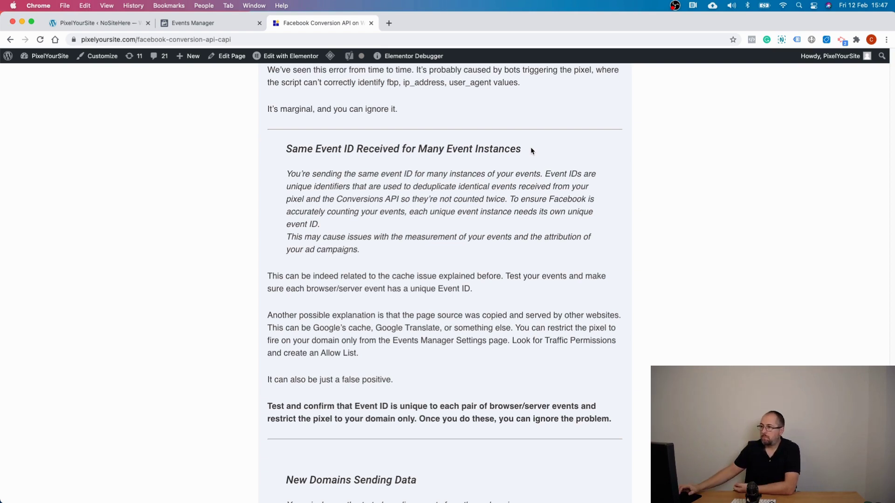
{"action": "scroll", "coordinate": [530, 148], "scroll_direction": "down", "scroll_amount": 5}
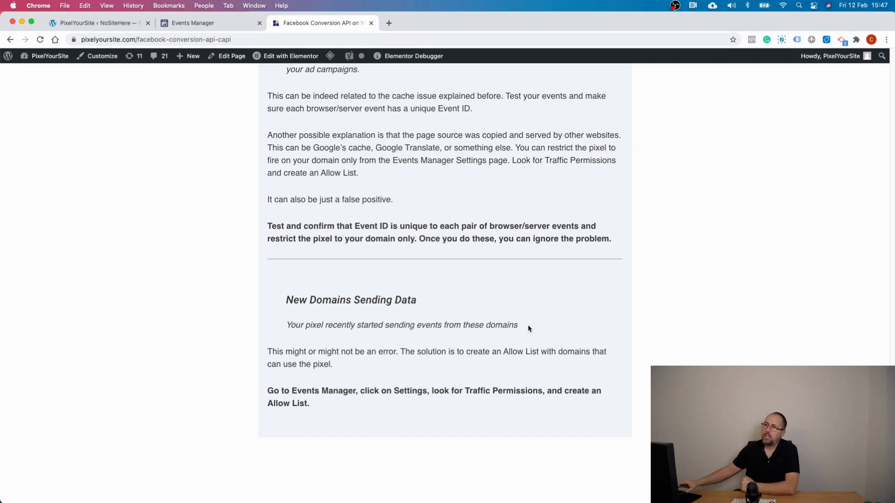
Switch to Events Manager and review the domain allow list under Traffic Permissions in the NoSiteHere pixel's settings
{"action": "left_click", "coordinate": [211, 30]}
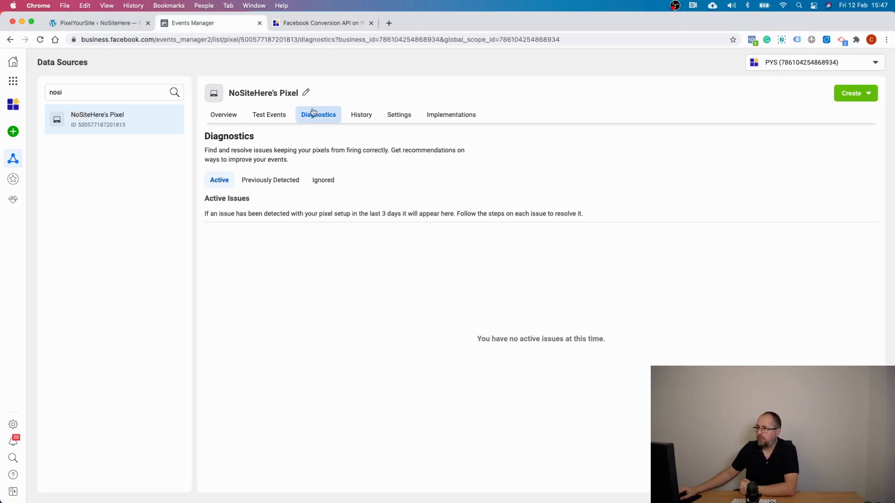
{"action": "left_click", "coordinate": [395, 116]}
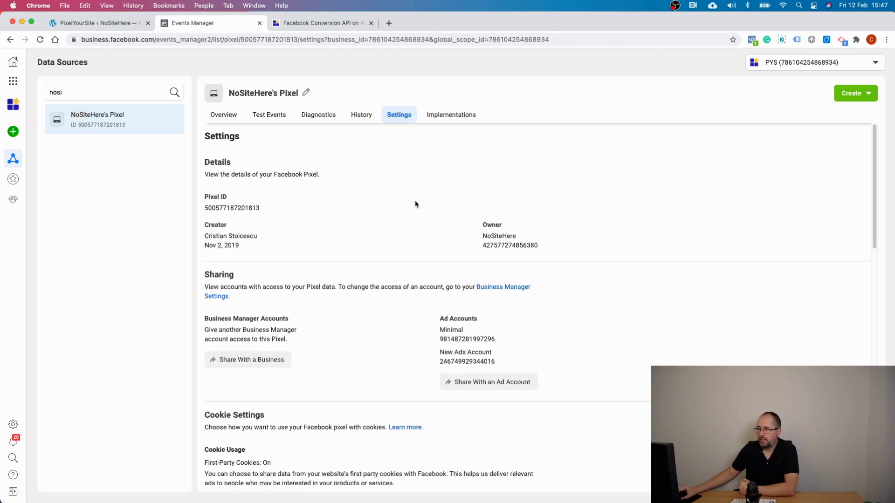
{"action": "scroll", "coordinate": [416, 203], "scroll_direction": "down", "scroll_amount": 10}
{"action": "scroll", "coordinate": [416, 204], "scroll_direction": "down", "scroll_amount": 2}
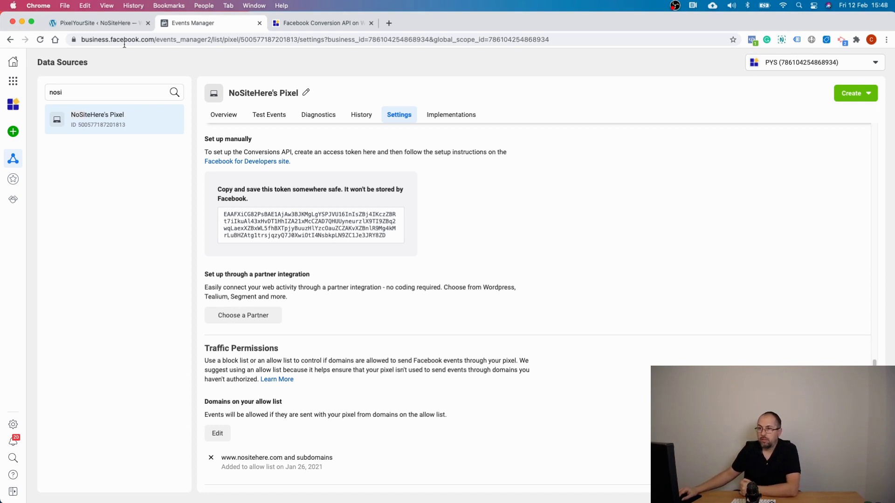
Check the test_event_code field and the Global Settings in PixelYourSite, and open the pixel's Test Events in Events Manager
{"action": "left_click", "coordinate": [114, 24]}
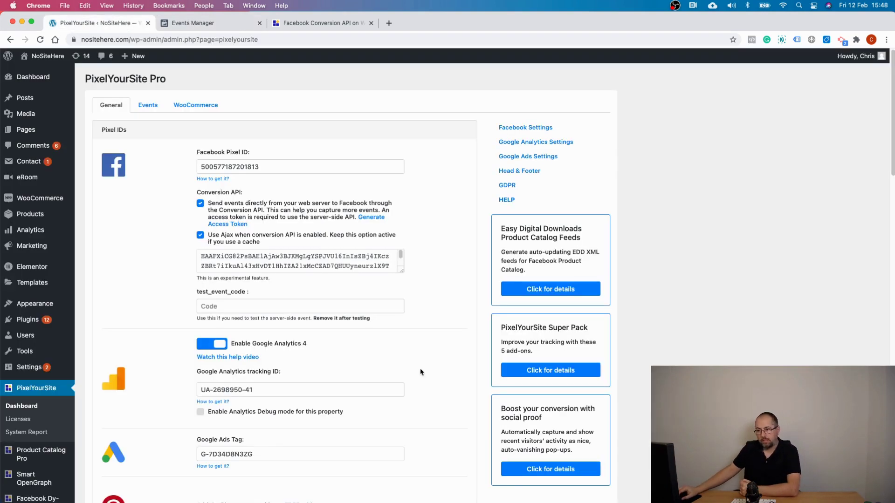
{"action": "left_click", "coordinate": [318, 306]}
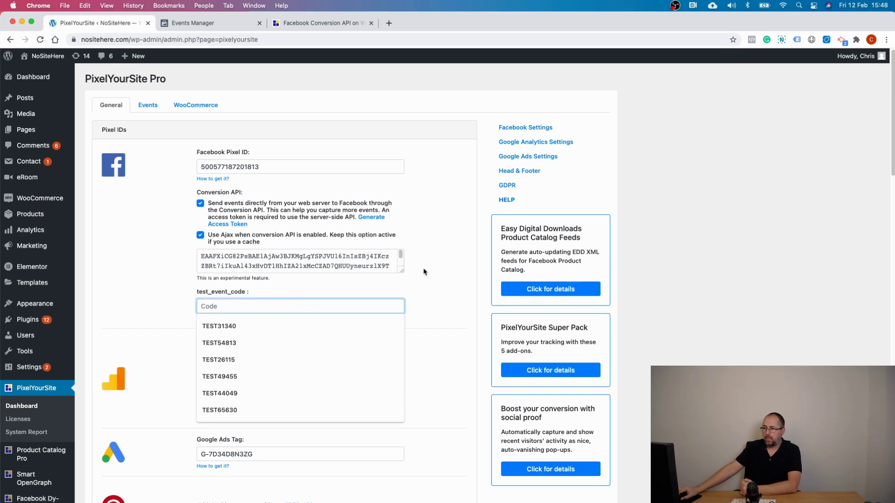
{"action": "scroll", "coordinate": [424, 272], "scroll_direction": "down", "scroll_amount": 15}
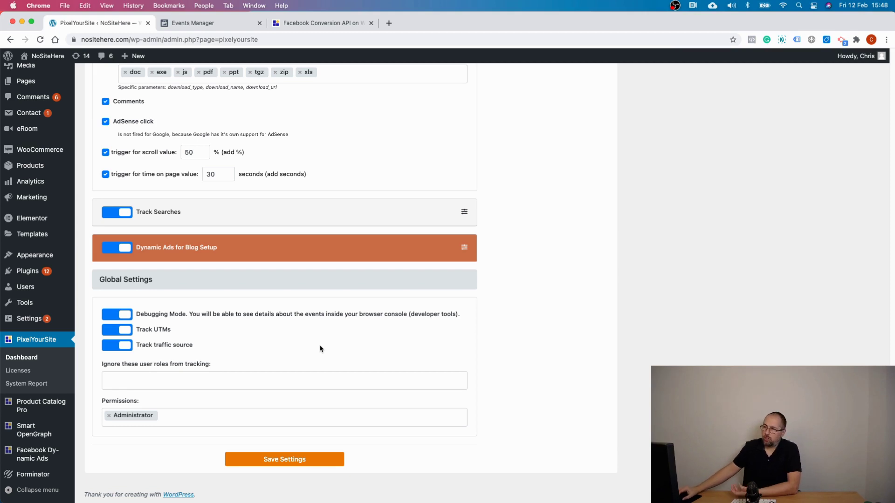
{"action": "left_click", "coordinate": [214, 27]}
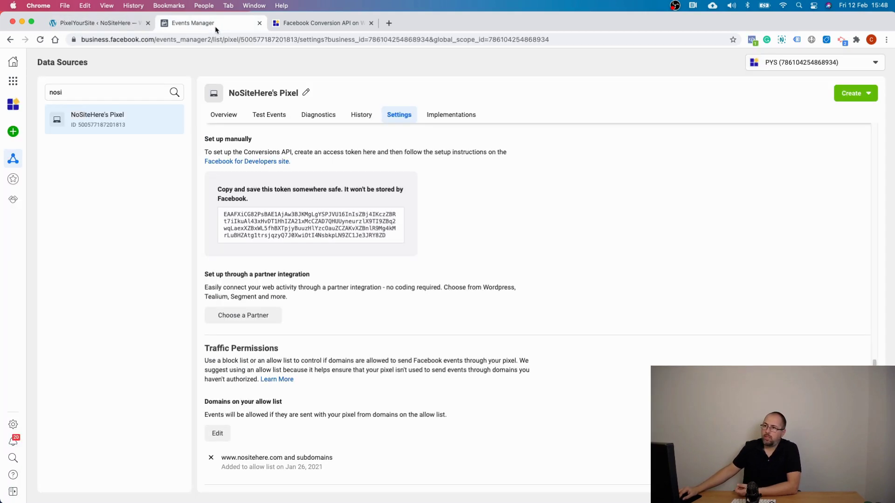
{"action": "left_click", "coordinate": [274, 117]}
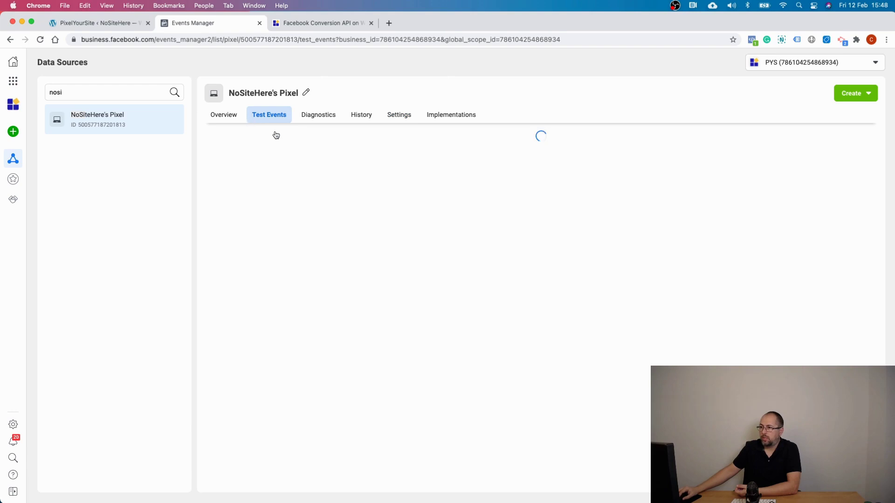